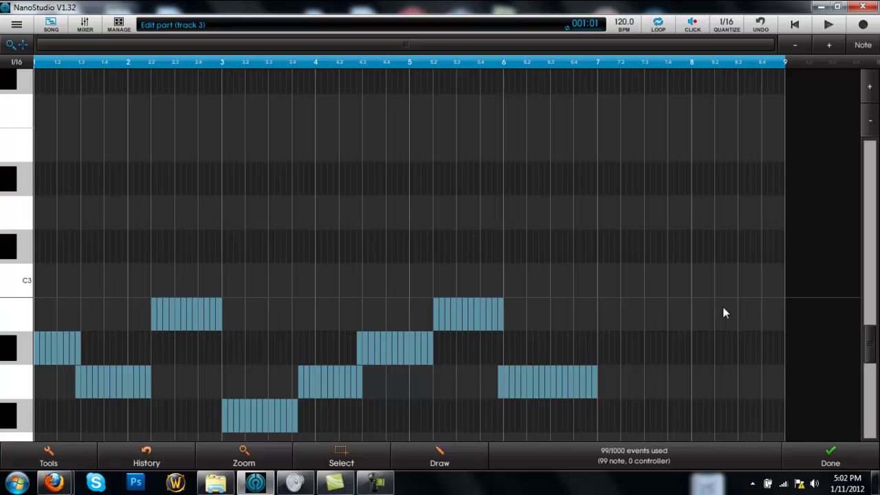
Deselect the Eden 1 part, play and stop the song, then open Eden 1 on C00.Wobble.
left_click(825, 458)
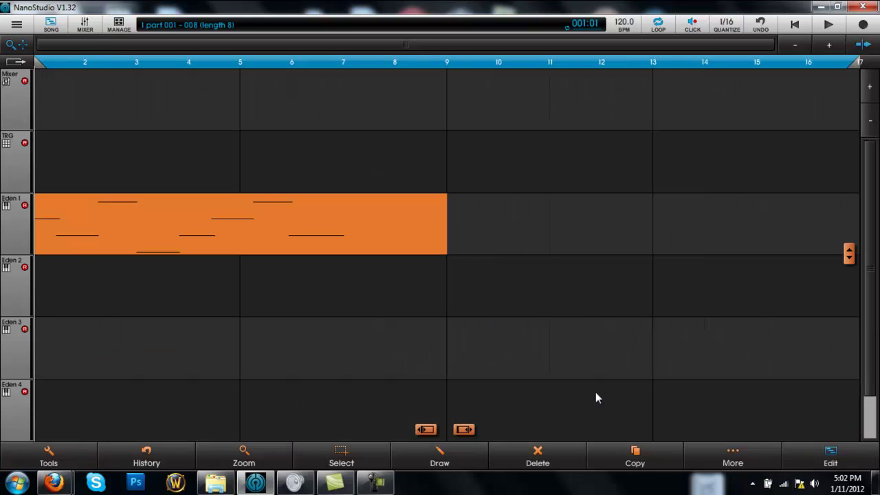
left_click(291, 111)
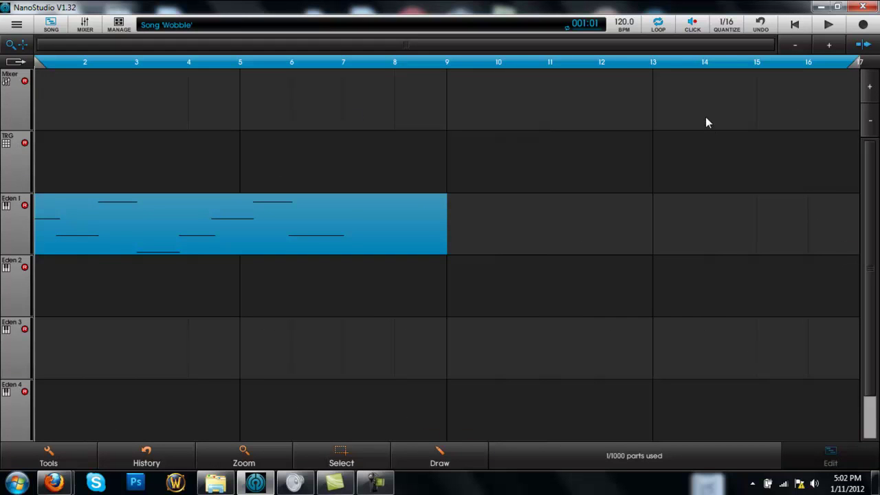
left_click(836, 31)
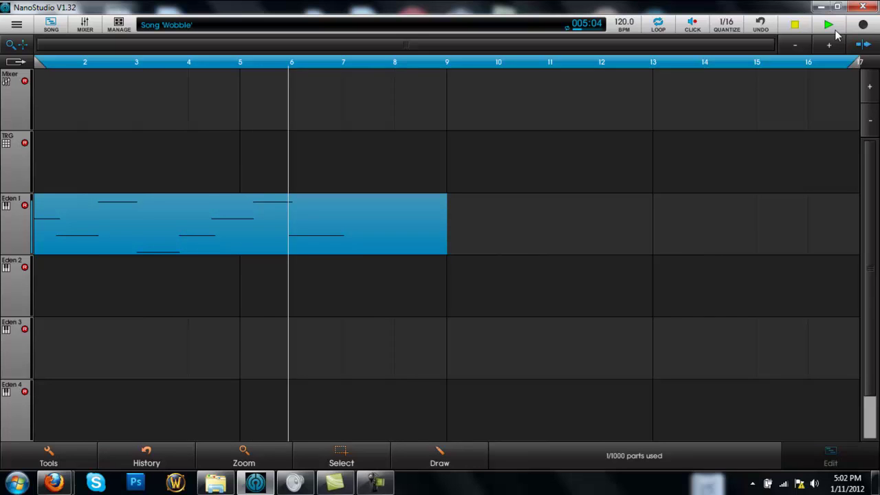
left_click(796, 25)
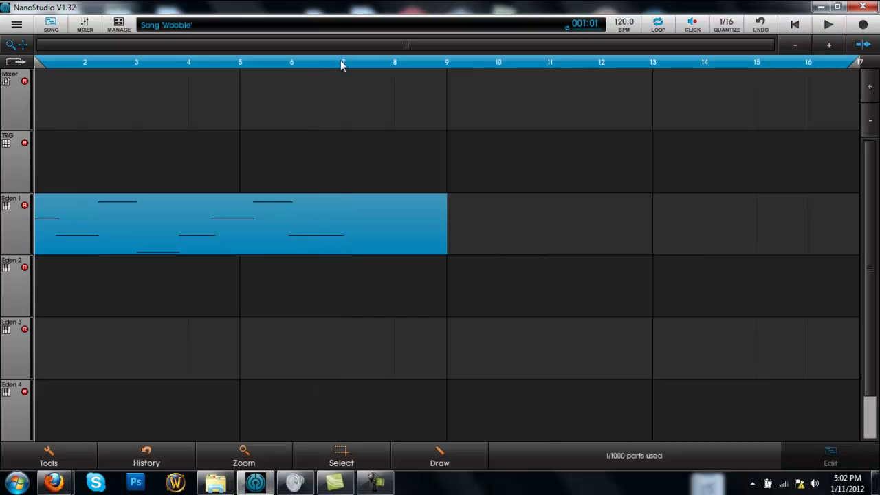
left_click_drag(348, 86, 430, 167)
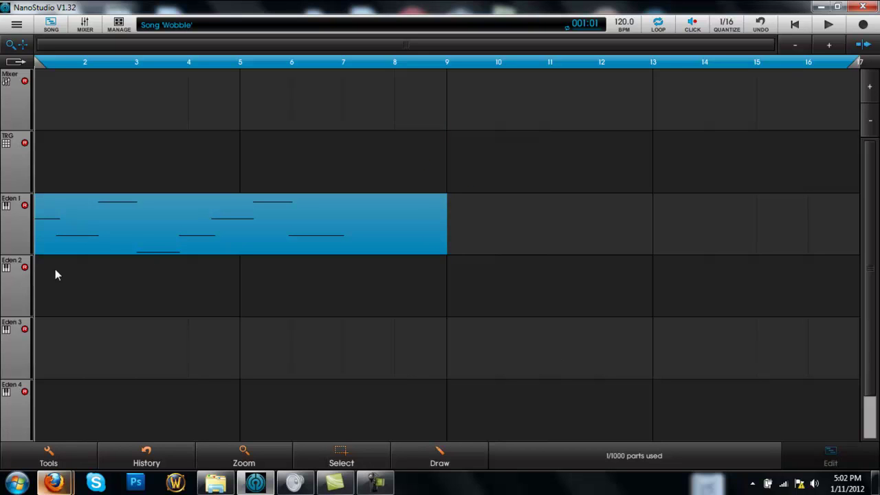
mouse_move(78, 320)
left_mouse_down()
mouse_move(546, 335)
mouse_move(576, 267)
left_mouse_up()
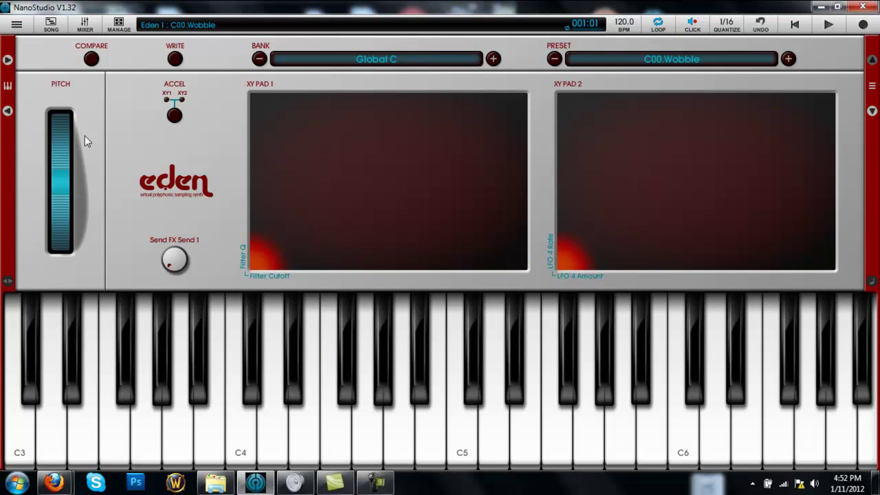
Select the empty C01 slot in the Global C bank and audition it on the keyboard.
left_click(259, 58)
left_click(493, 59)
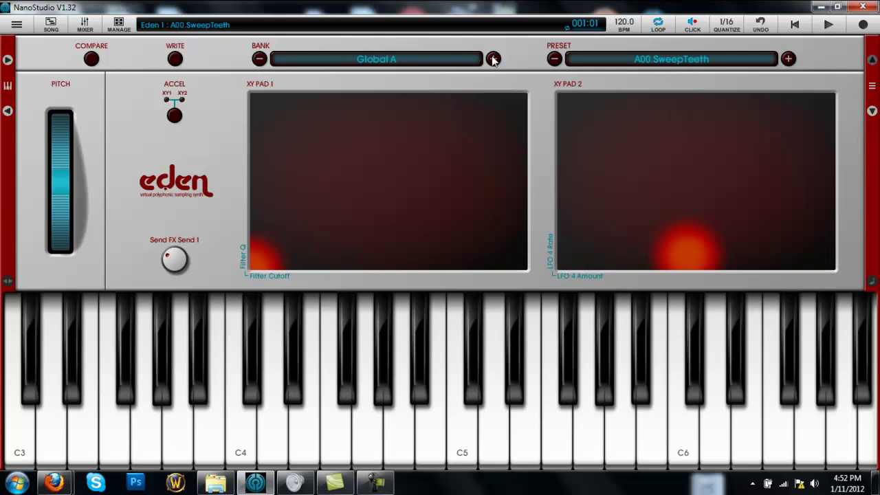
left_click(493, 58)
left_click(789, 59)
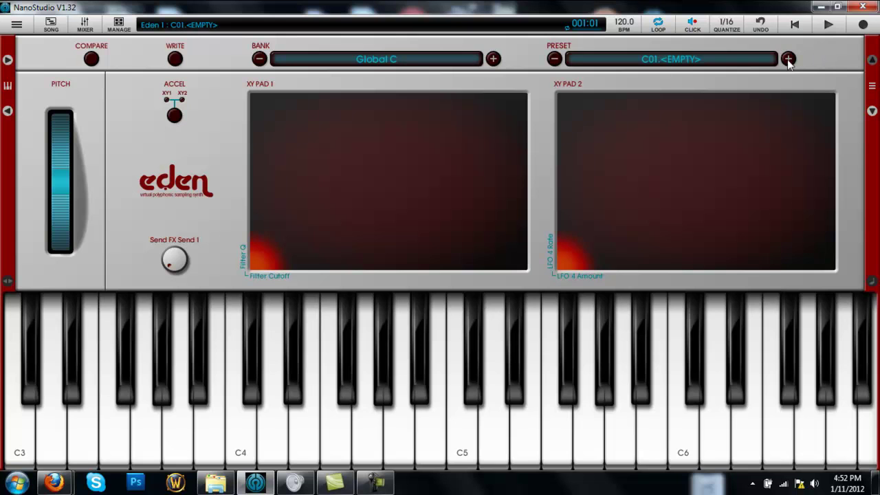
mouse_move(357, 421)
left_mouse_down()
mouse_move(350, 429)
mouse_move(209, 427)
mouse_move(729, 434)
left_mouse_up()
On the synth's parameter page, set oscillator A's waveform to Harps.
left_click(872, 112)
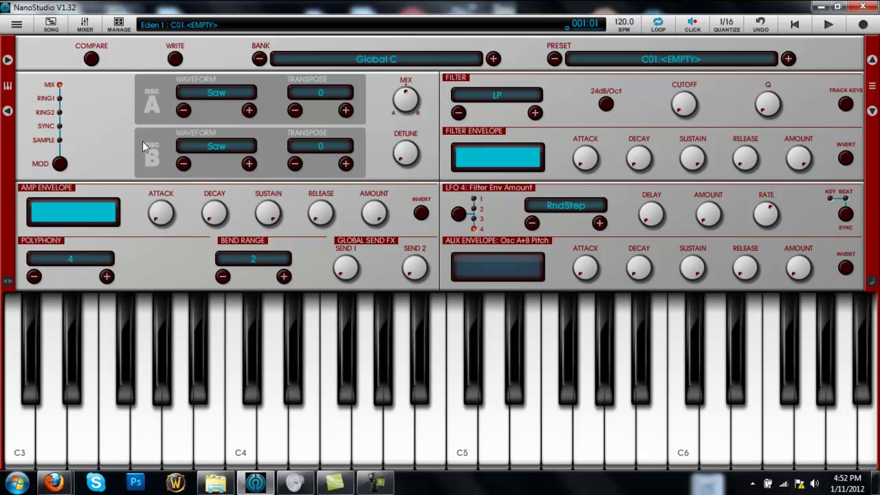
left_click(249, 111)
left_click(249, 111)
left_click(249, 111)
left_click(249, 111)
left_click(249, 111)
left_click(249, 111)
left_click(183, 110)
Set oscillator B's waveform to Vox Ah.
left_click(249, 164)
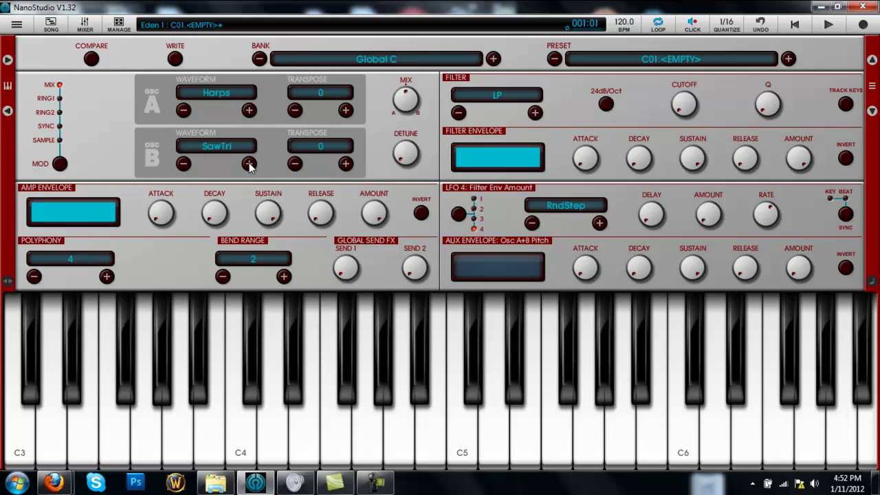
left_click(249, 164)
left_click(249, 164)
left_click(249, 164)
left_click(249, 163)
left_click(249, 163)
left_click(249, 164)
left_click(249, 164)
left_click(249, 163)
left_click(249, 164)
left_click(249, 164)
left_click(249, 164)
left_click(249, 164)
left_click(249, 164)
left_click(183, 166)
Audition the new Harps/Vox Ah sound and shift the keyboard down one octave.
left_click(352, 434)
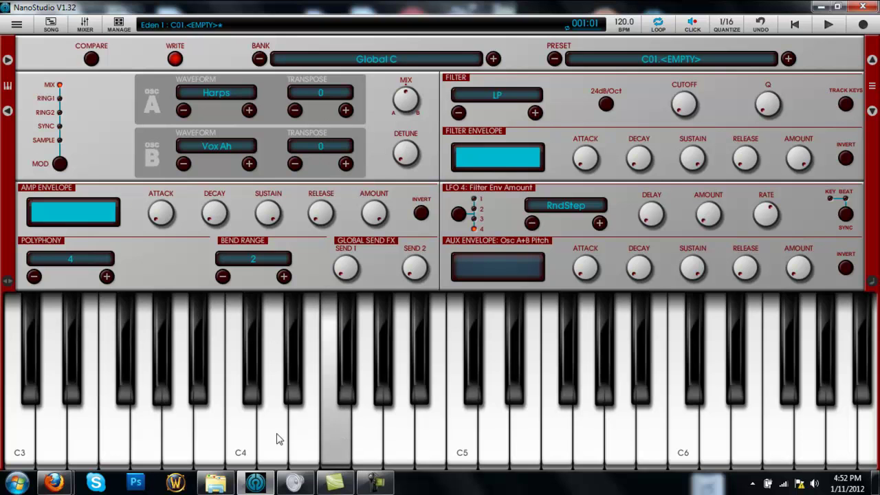
left_click(213, 442)
left_click_drag(214, 442, 31, 387)
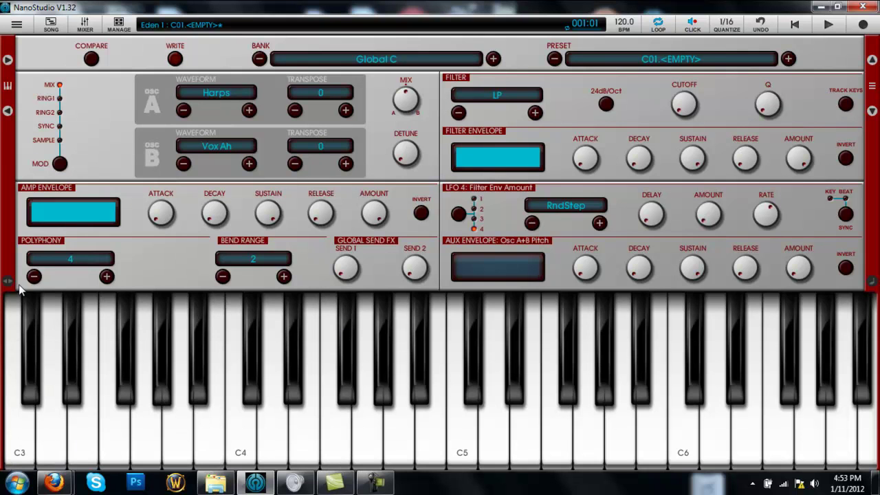
left_click(7, 112)
left_click(120, 467)
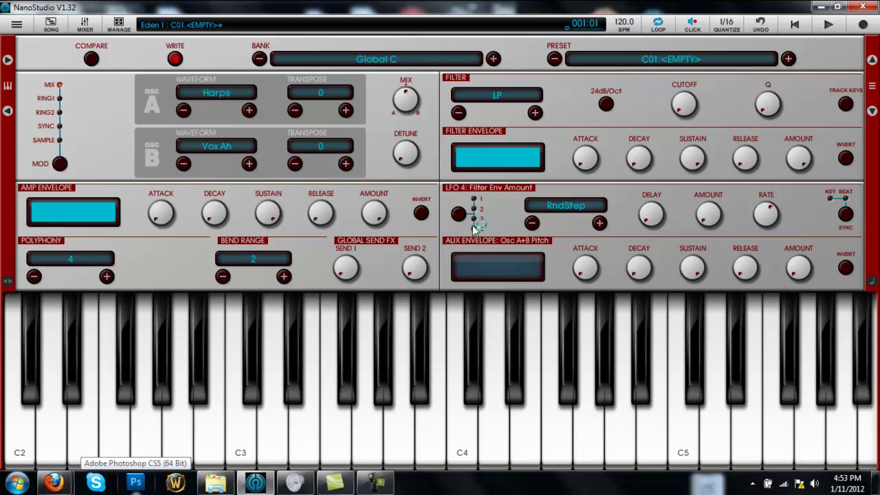
Set LFO 4 to a Sine wave with amount 0.32 and rate synced to Beat.
left_click(600, 223)
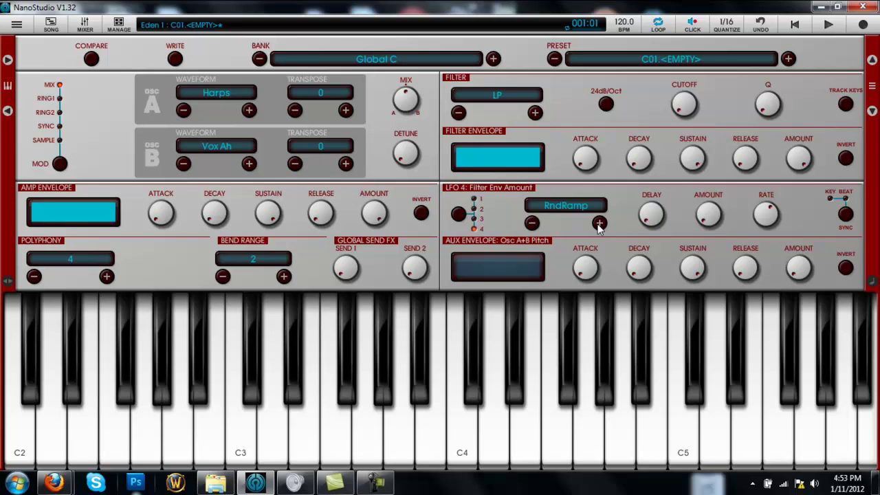
left_click(532, 223)
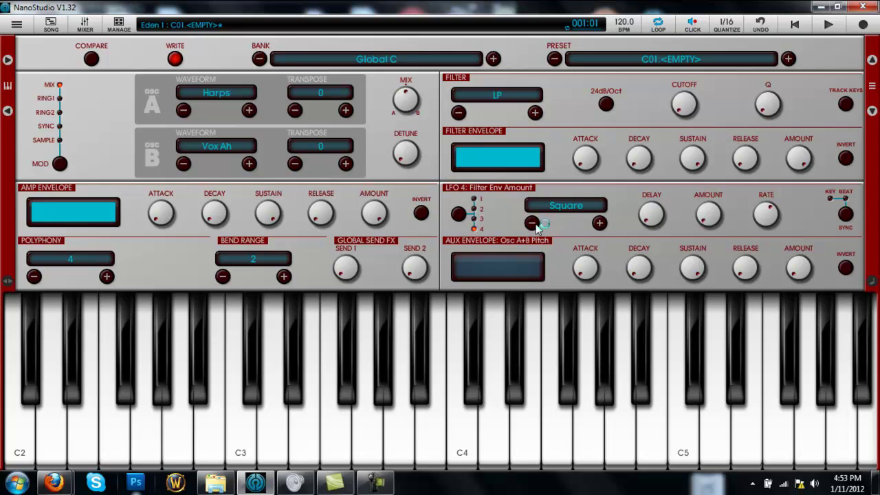
left_click(532, 222)
left_click_drag(714, 218, 703, 192)
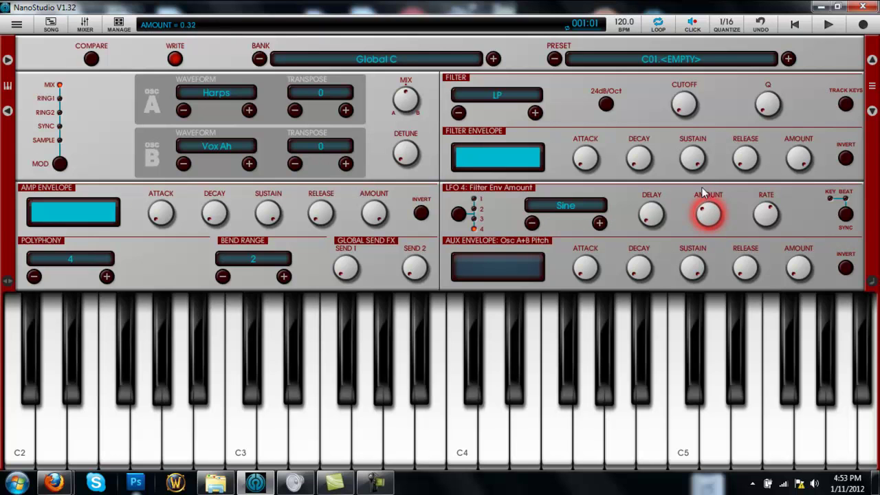
left_click(846, 214)
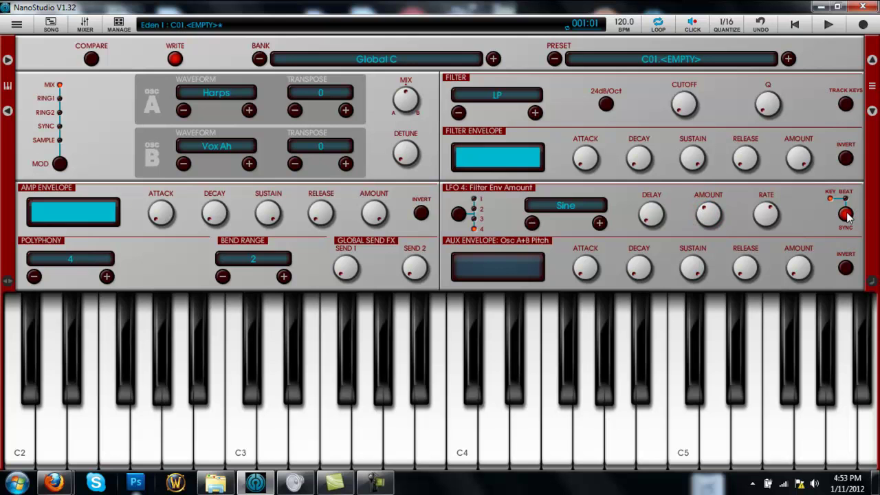
left_click(846, 214)
Play keys to hear the beat-synced wobble bass.
left_click_drag(622, 440, 280, 432)
left_click(279, 432)
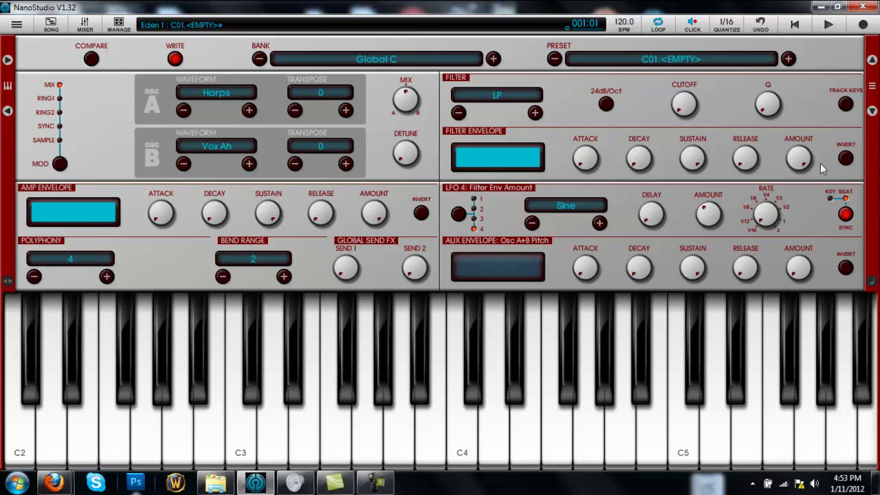
left_click(485, 423)
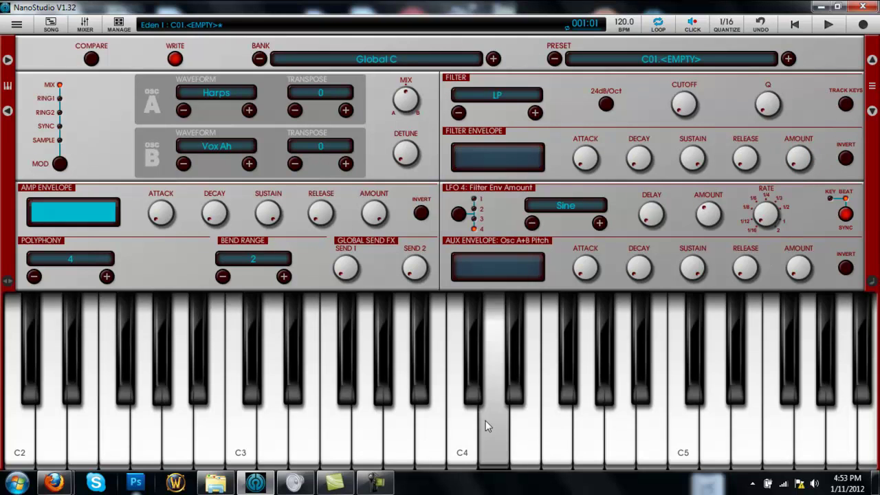
left_click_drag(486, 421, 153, 437)
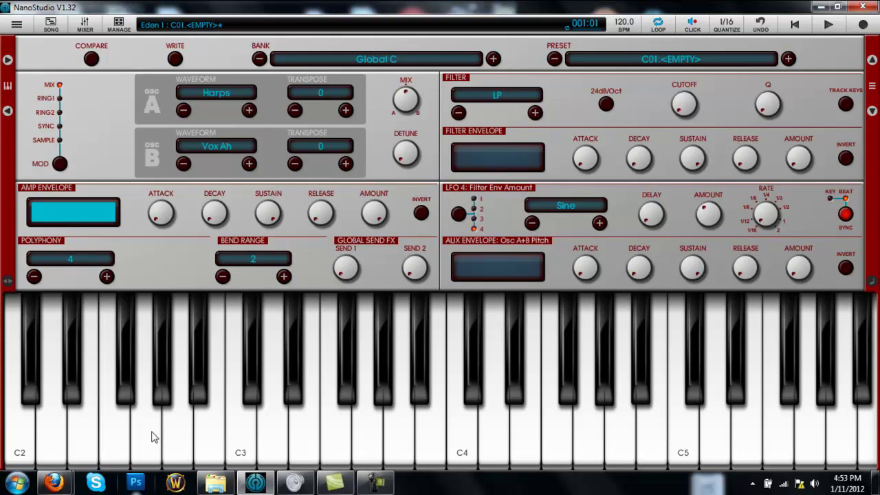
Set polyphony to 1 - Glide and play a descending run from C3.
left_click(153, 437)
left_click(152, 436)
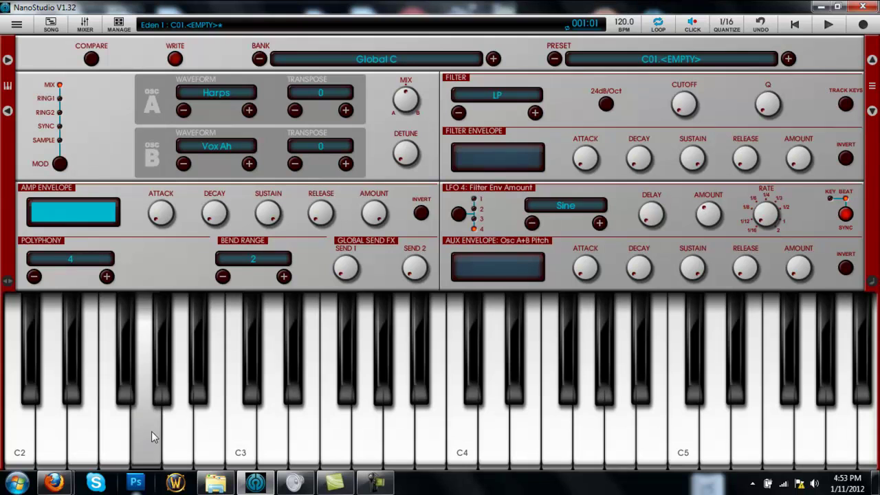
left_click(107, 276)
left_click(106, 276)
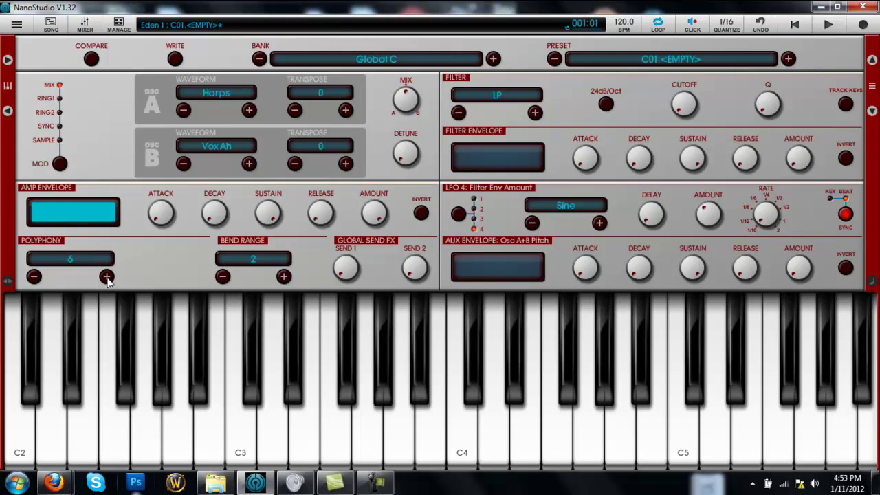
left_click(35, 276)
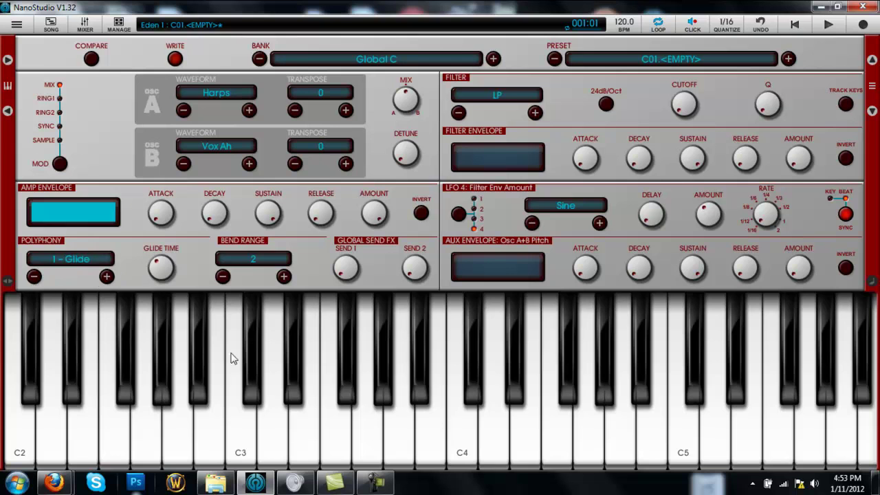
mouse_move(267, 433)
left_mouse_down()
mouse_move(151, 419)
mouse_move(167, 425)
left_mouse_up()
Step the oscillators' transpose up toward 13 and play a test note near C3.
left_click(346, 111)
left_click(347, 111)
left_click(344, 111)
left_click(343, 111)
left_click(342, 112)
left_click(276, 452)
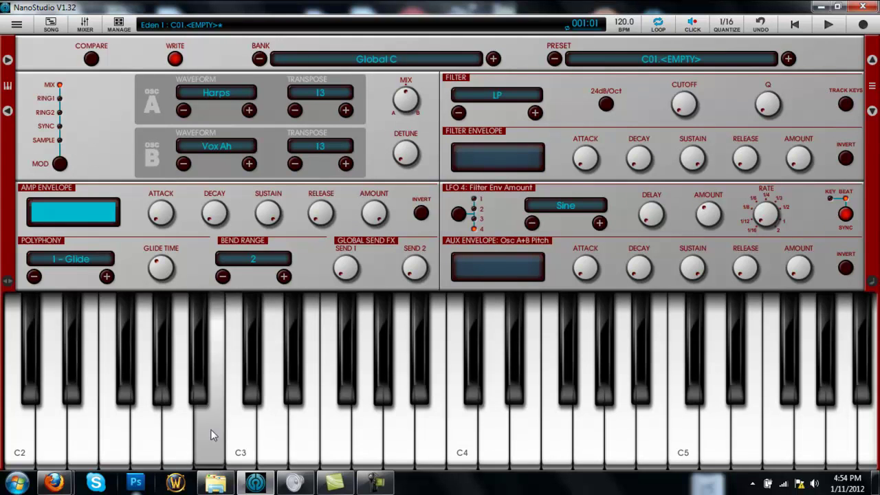
Nudge both oscillators' transpose down a semitone and play notes below C3 down to F2.
left_click(294, 163)
left_click(295, 110)
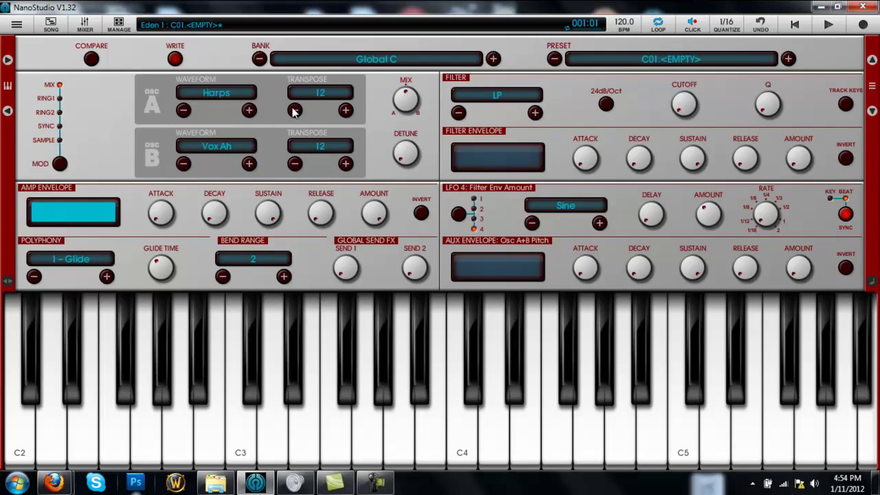
left_click(282, 441)
left_click_drag(282, 441, 227, 442)
left_click(124, 427)
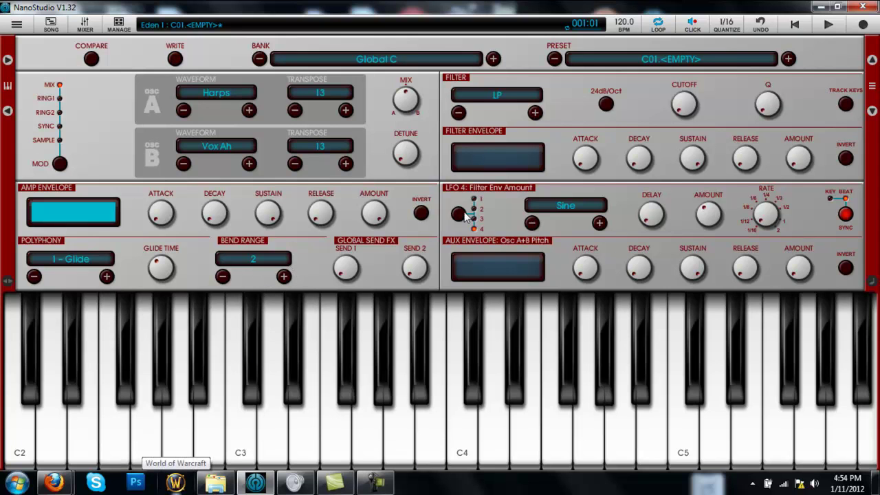
Glide notes down from B4 to C2 and shift the keyboard down an octave.
left_click(667, 409)
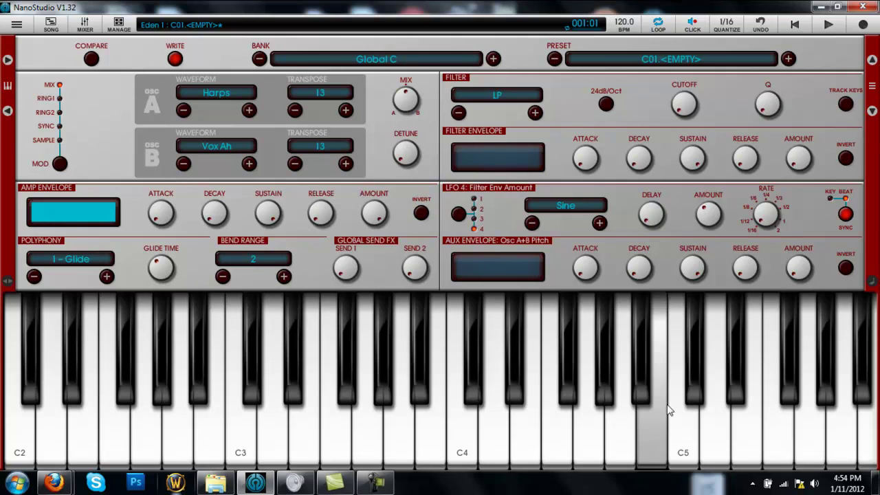
left_click_drag(669, 411, 2, 452)
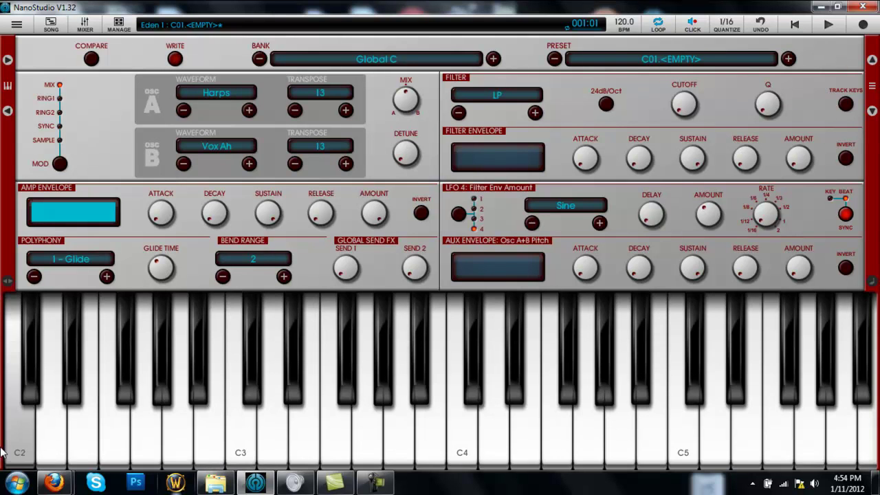
left_click(7, 111)
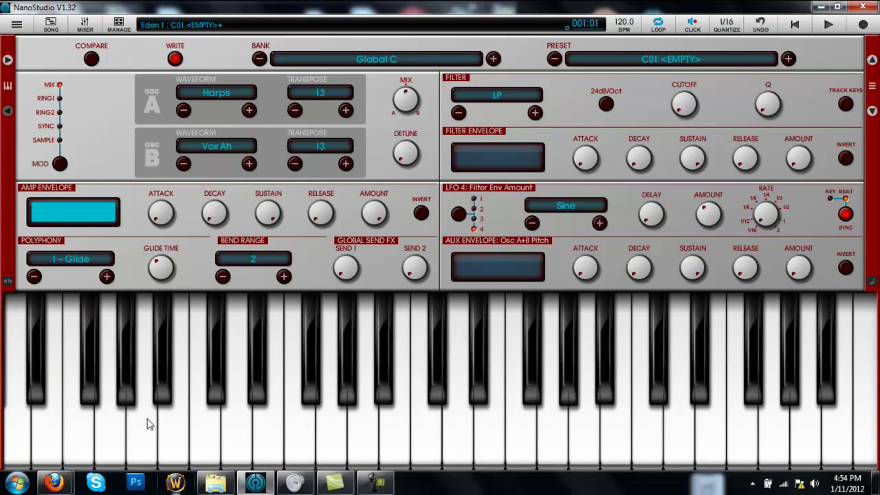
mouse_move(147, 446)
left_mouse_down()
mouse_move(74, 459)
mouse_move(157, 445)
left_mouse_up()
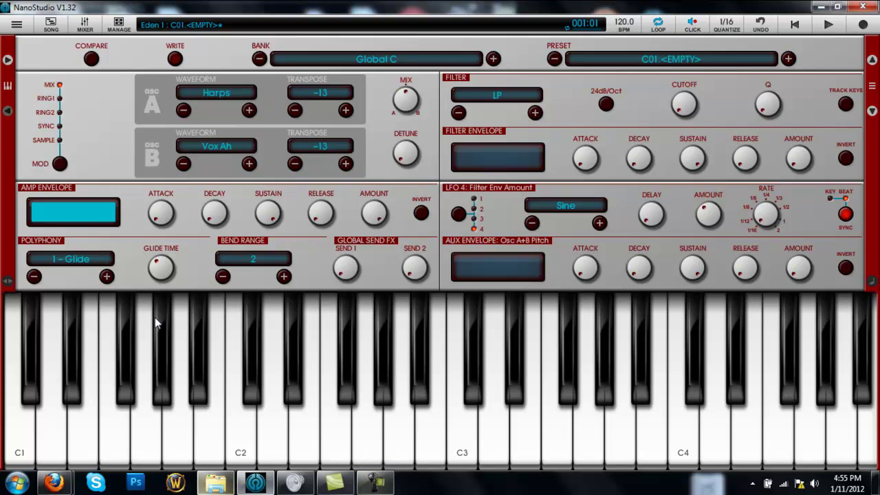
Play a rising run of notes from C2 to check the transposed sound.
left_click(231, 443)
left_click(432, 440)
left_click(622, 440)
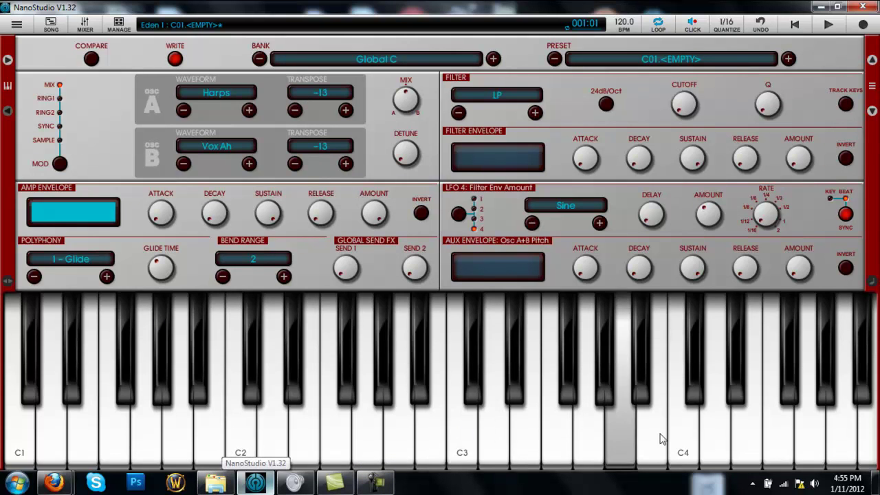
left_click(654, 440)
left_click(716, 440)
left_click(776, 441)
Play back down to C3 and bring up Eden's performance page with XY pads.
left_click(588, 440)
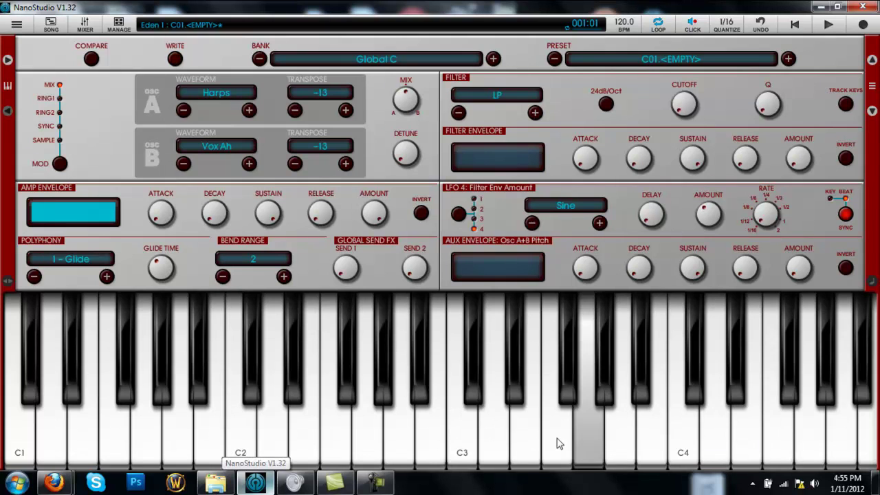
left_click(492, 440)
left_click(462, 433)
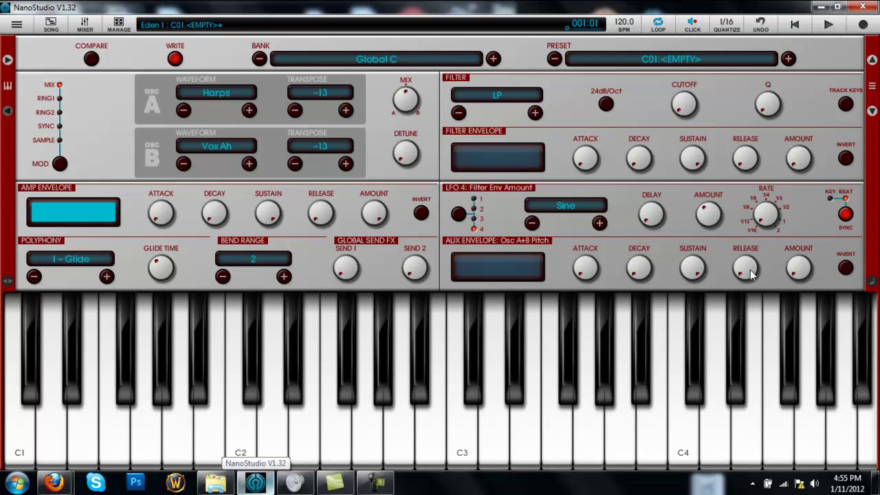
left_click(872, 60)
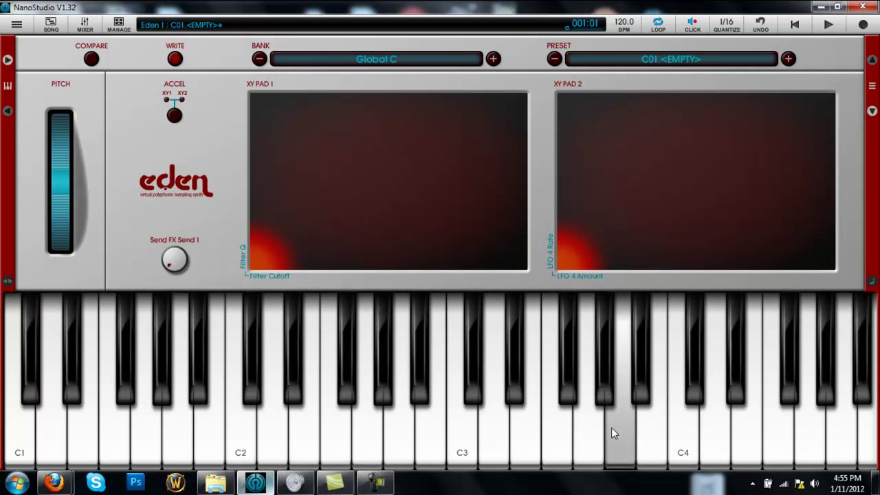
Record a short bass phrase including G3 after the count-in, then stop.
left_click_drag(615, 433, 554, 440)
left_click(861, 27)
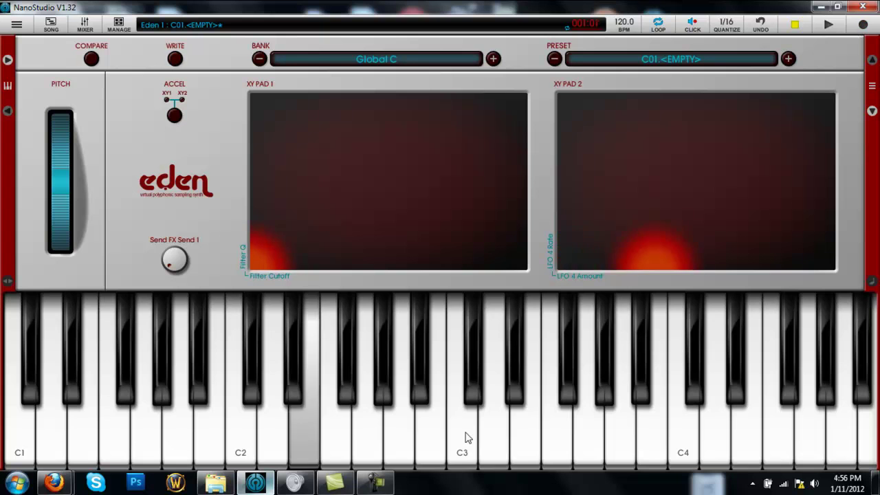
left_click(465, 437)
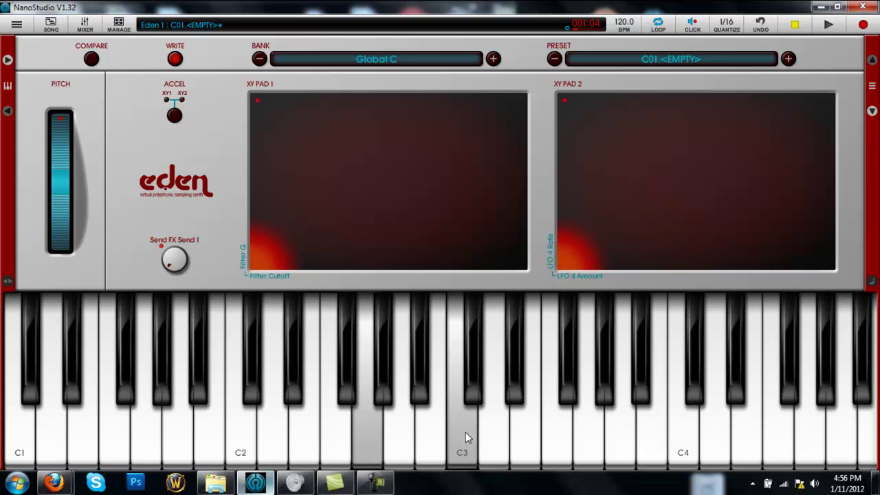
left_click(575, 442)
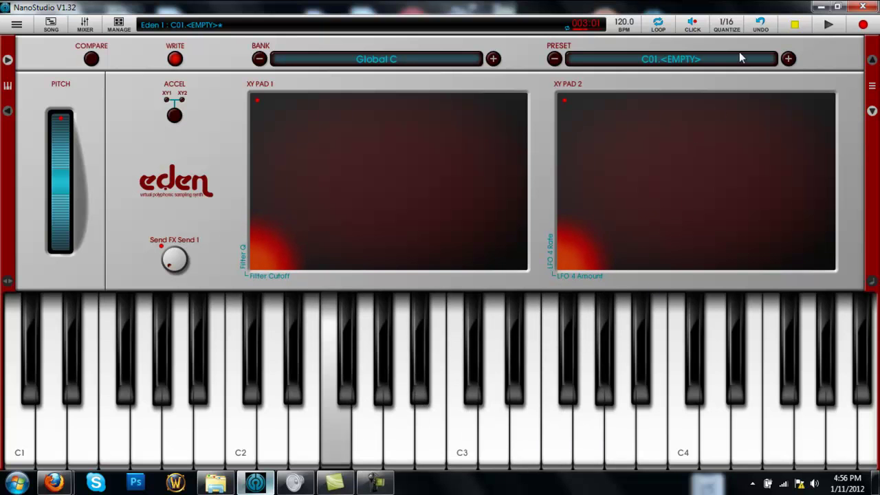
left_click(796, 31)
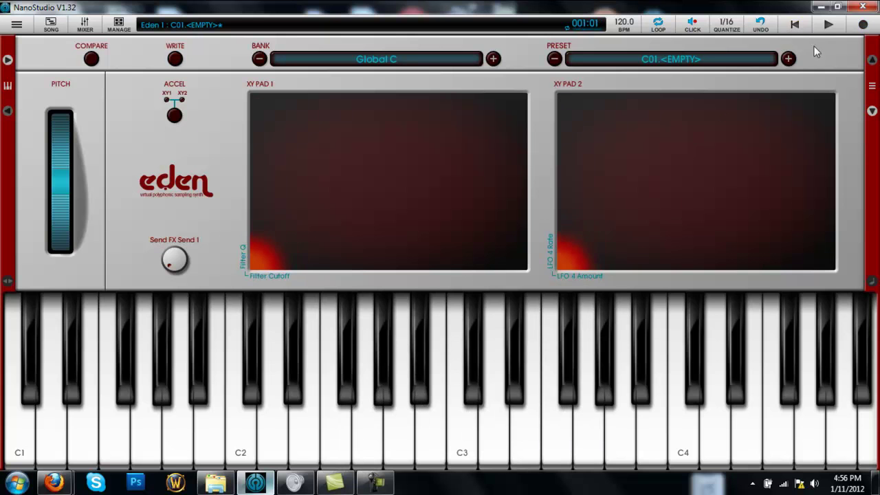
Play the phrase back while sweeping LFO 4 rate and amount on XY Pad 2.
left_click(826, 25)
left_click_drag(606, 236, 789, 238)
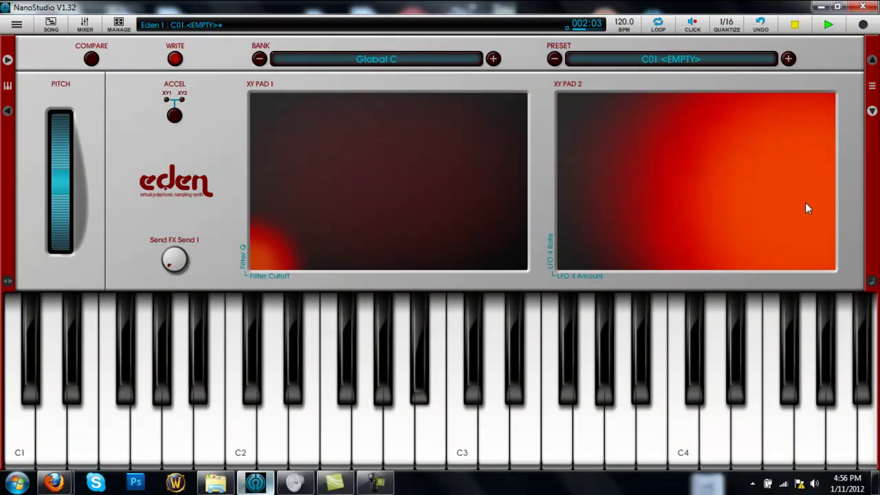
mouse_move(800, 204)
left_mouse_down()
mouse_move(615, 199)
mouse_move(577, 230)
mouse_move(594, 247)
mouse_move(741, 259)
mouse_move(809, 248)
mouse_move(809, 198)
mouse_move(792, 141)
mouse_move(788, 193)
mouse_move(763, 245)
mouse_move(658, 206)
mouse_move(662, 132)
mouse_move(725, 190)
mouse_move(529, 262)
mouse_move(663, 297)
mouse_move(811, 299)
mouse_move(813, 255)
mouse_move(770, 202)
left_mouse_up()
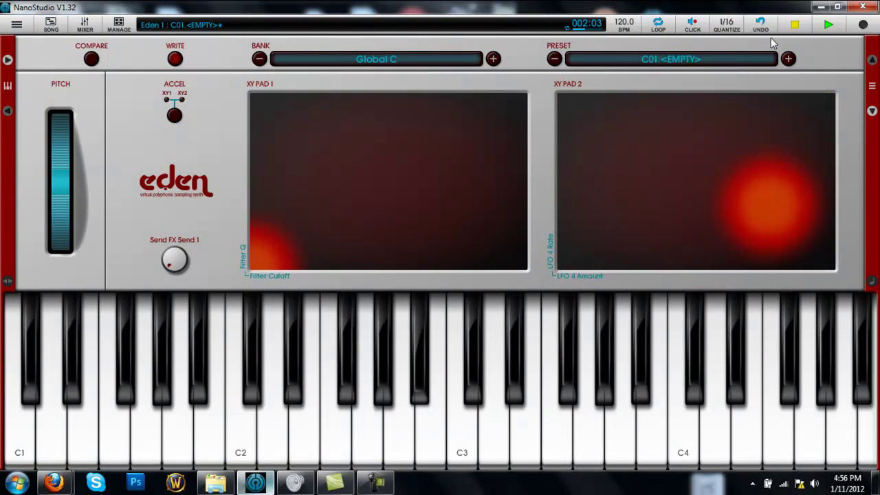
Stop playback, bend the pitch slightly up, and hold XY Pad 2 at a raised LFO 4 setting.
left_click(794, 25)
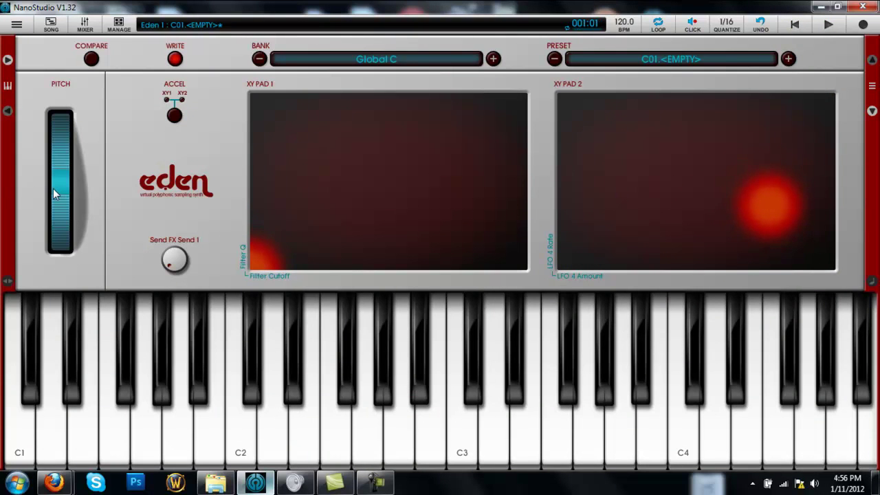
left_click_drag(53, 188, 69, 143)
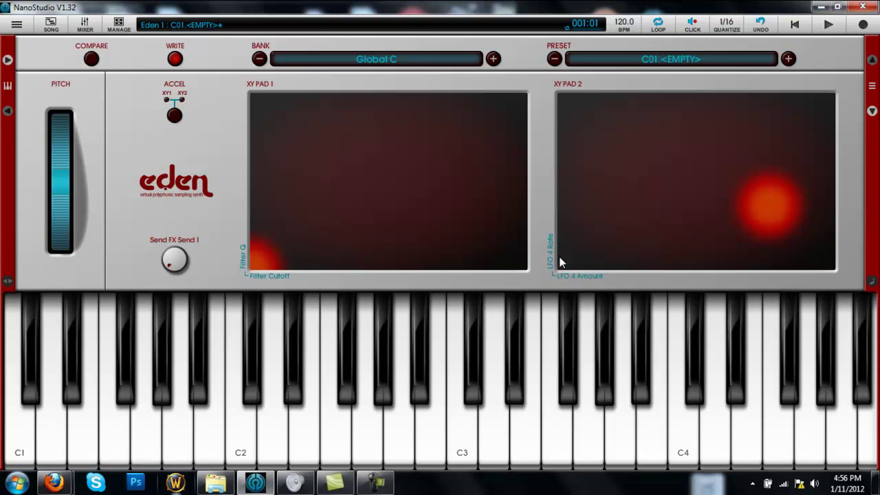
left_click_drag(768, 215, 759, 213)
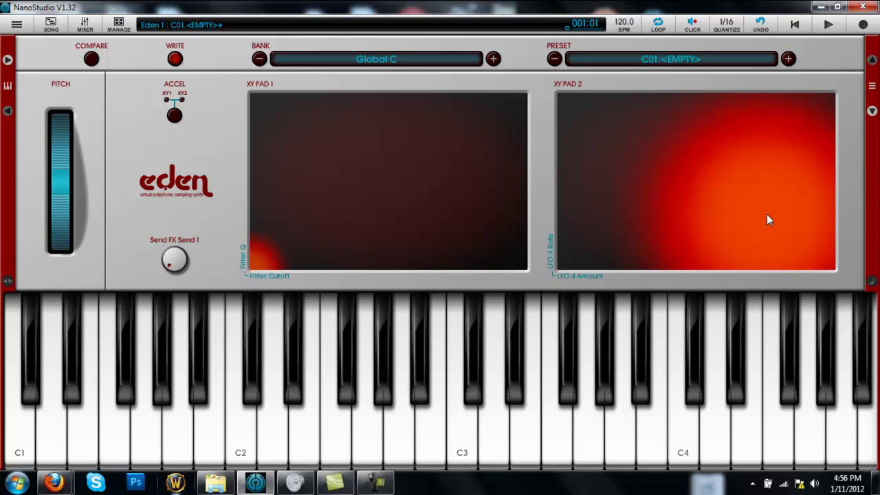